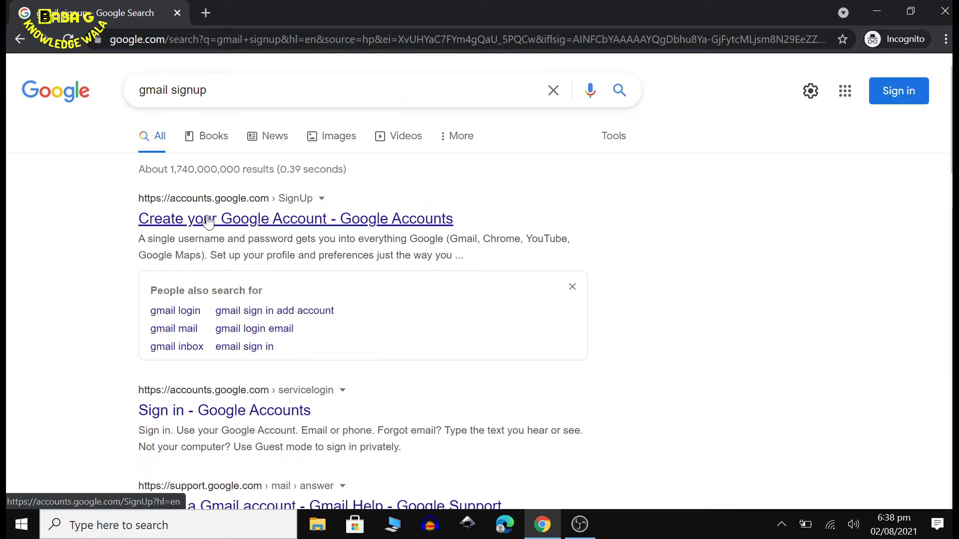
- Enter the new account's first name, last name and chosen Gmail username
{"action": "left_click", "coordinate": [207, 221]}
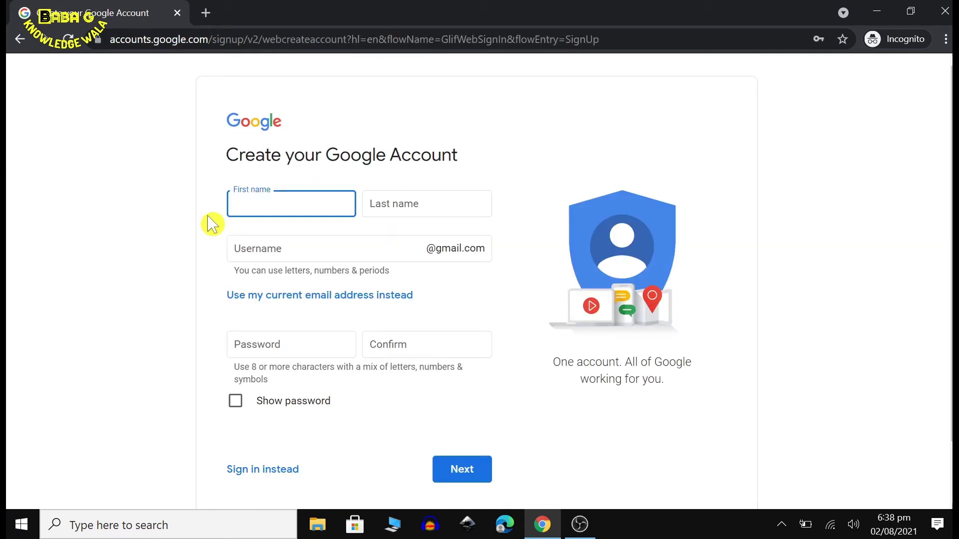
{"action": "key", "text": "Tab"}
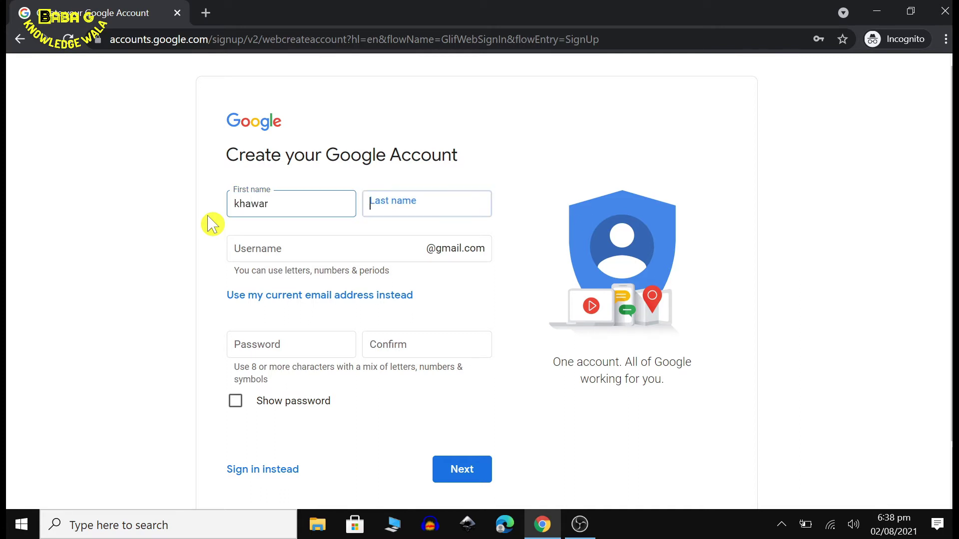
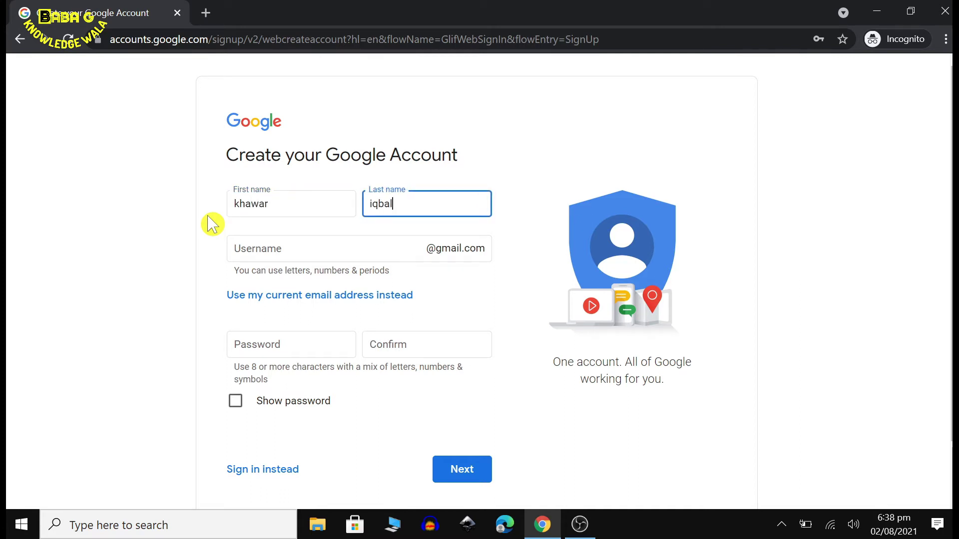
{"action": "key", "text": "Tab"}
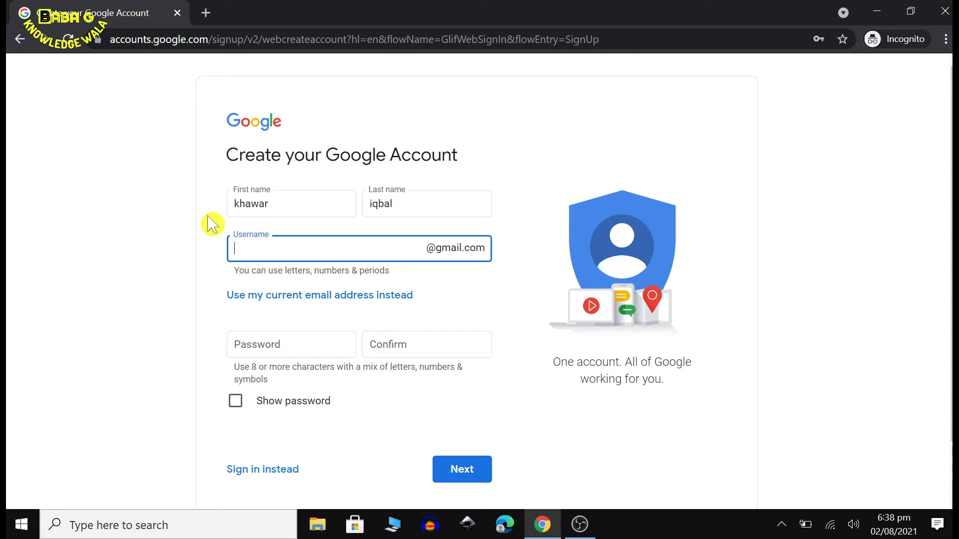
{"action": "left_click", "coordinate": [469, 286]}
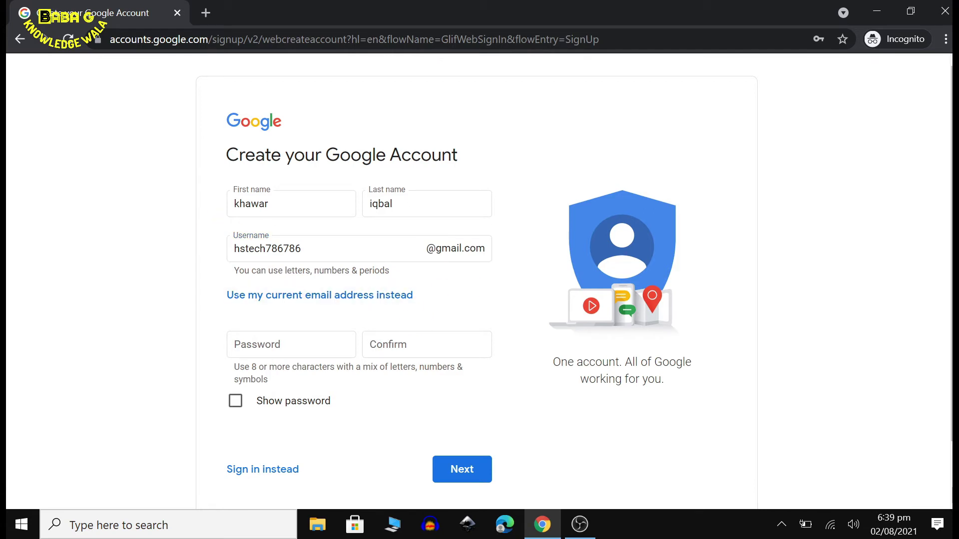
- Enter and confirm the account password, then submit the sign-up form
{"action": "left_click", "coordinate": [306, 352]}
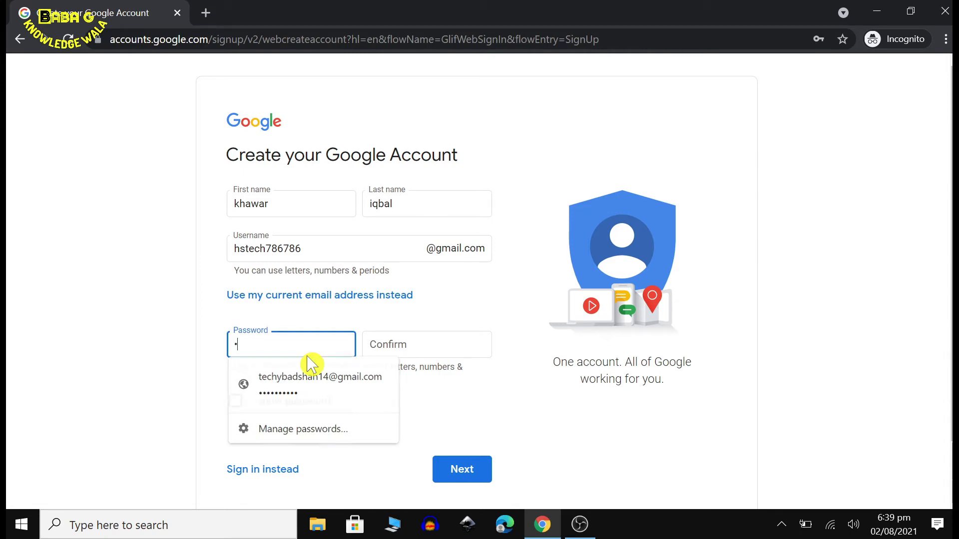
{"action": "type", "text": "*************"}
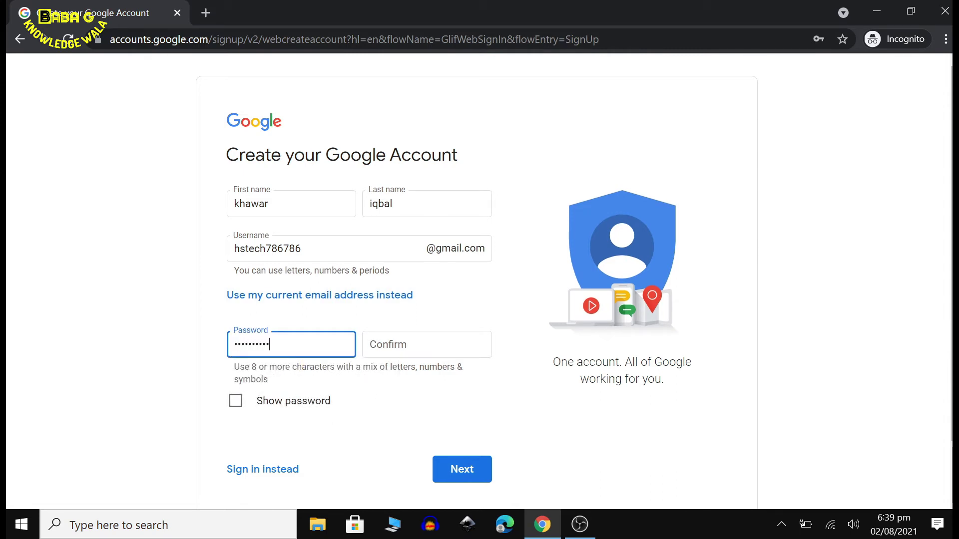
{"action": "key", "text": "Tab"}
{"action": "type", "text": "***********"}
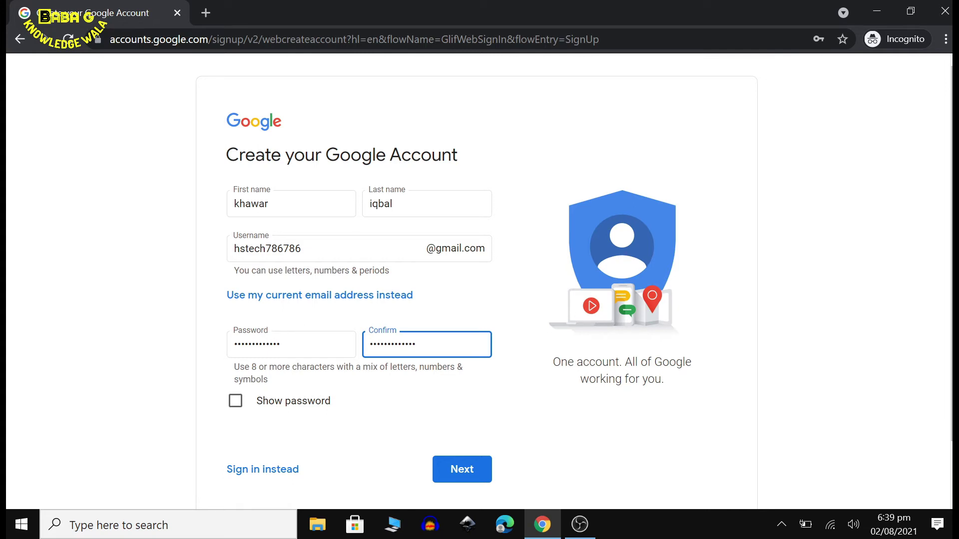
{"action": "left_click", "coordinate": [463, 470]}
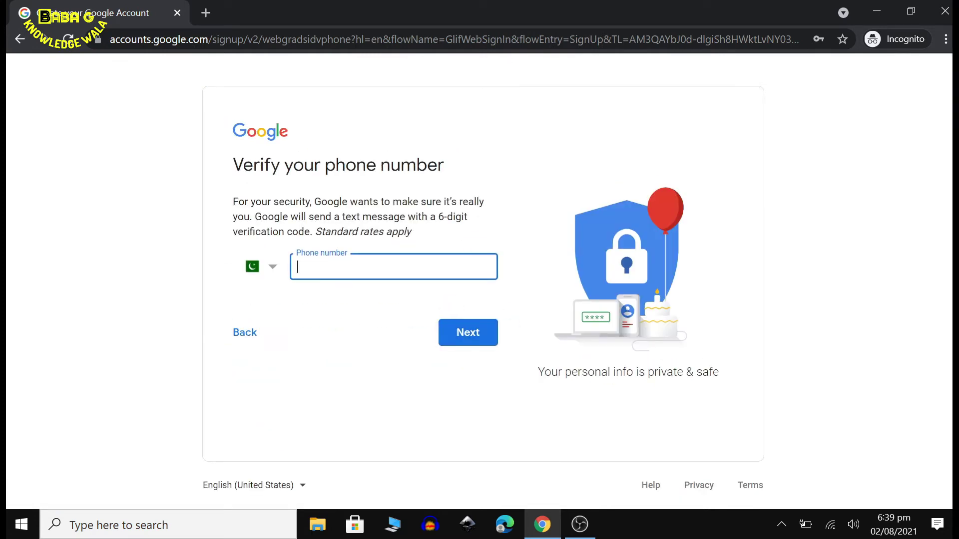
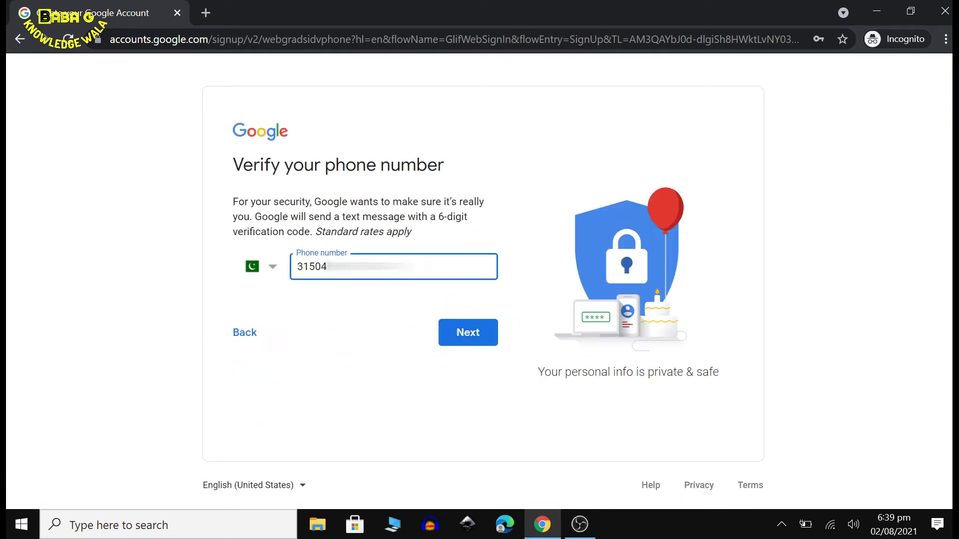
- Verify the account with the phone number and the texted 6-digit code
{"action": "left_click", "coordinate": [468, 336]}
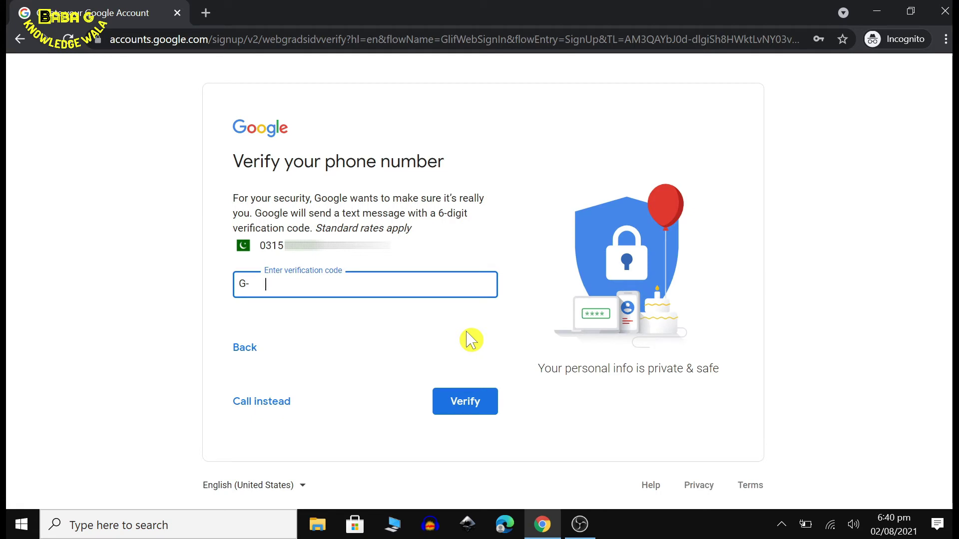
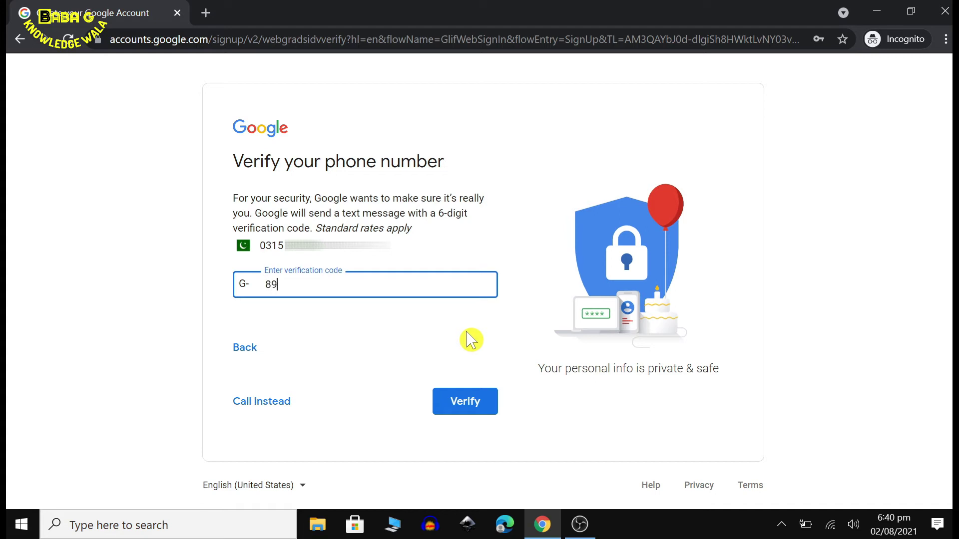
{"action": "left_click", "coordinate": [465, 402]}
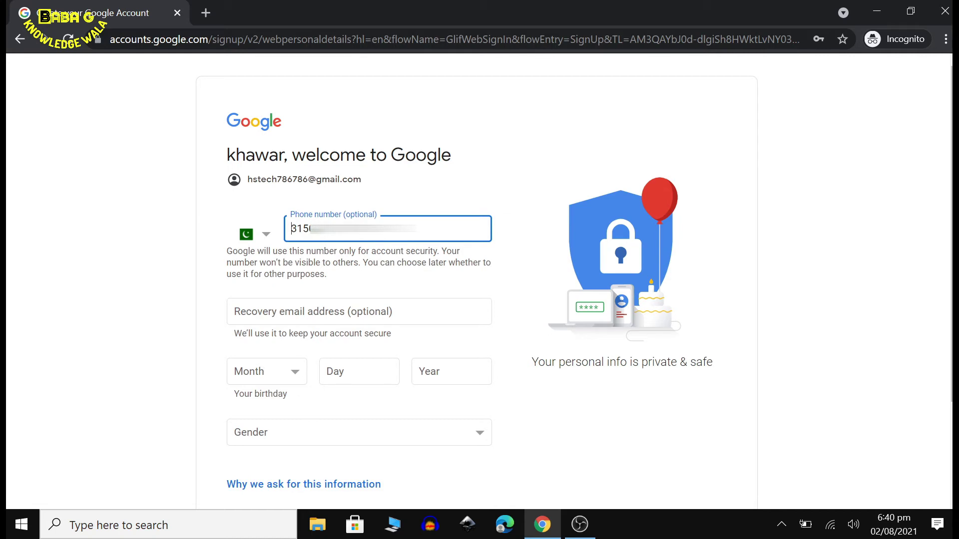
{"action": "left_click", "coordinate": [283, 377]}
{"action": "left_click", "coordinate": [295, 381]}
{"action": "left_click", "coordinate": [295, 381]}
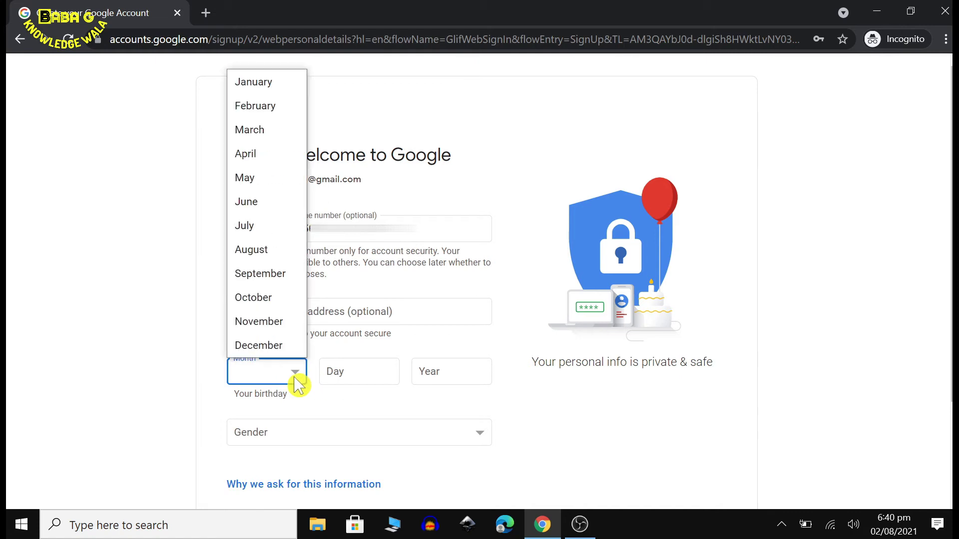
{"action": "left_click", "coordinate": [272, 139]}
{"action": "key", "text": "Tab"}
{"action": "key", "text": "Tab"}
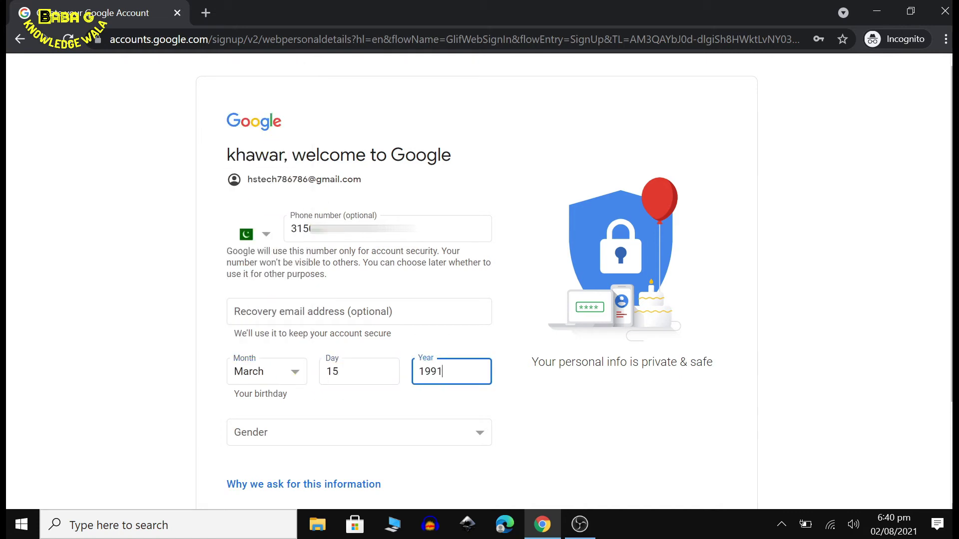
- Choose Male as the gender and submit the personal details
{"action": "left_click", "coordinate": [411, 442]}
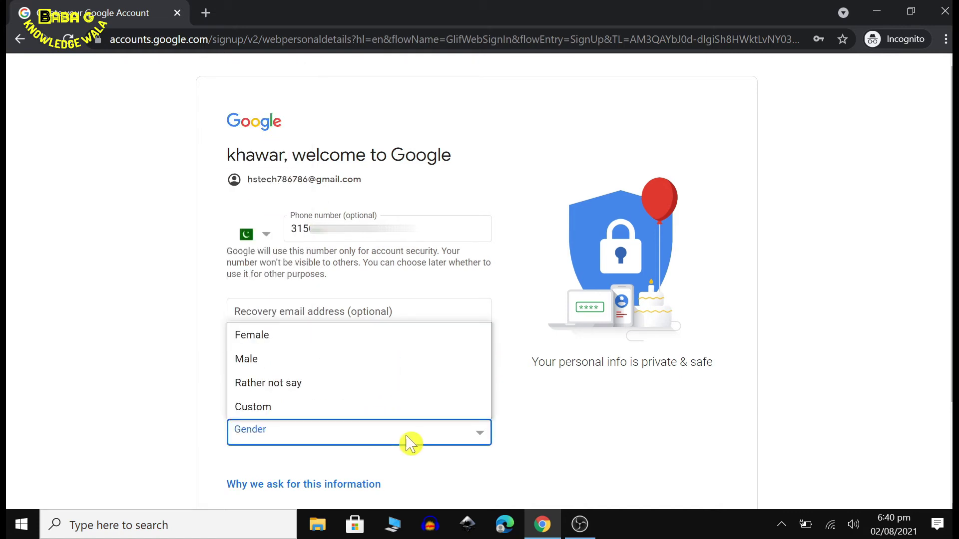
{"action": "left_click", "coordinate": [285, 364]}
{"action": "scroll", "coordinate": [777, 360], "scroll_direction": "down", "scroll_amount": 3}
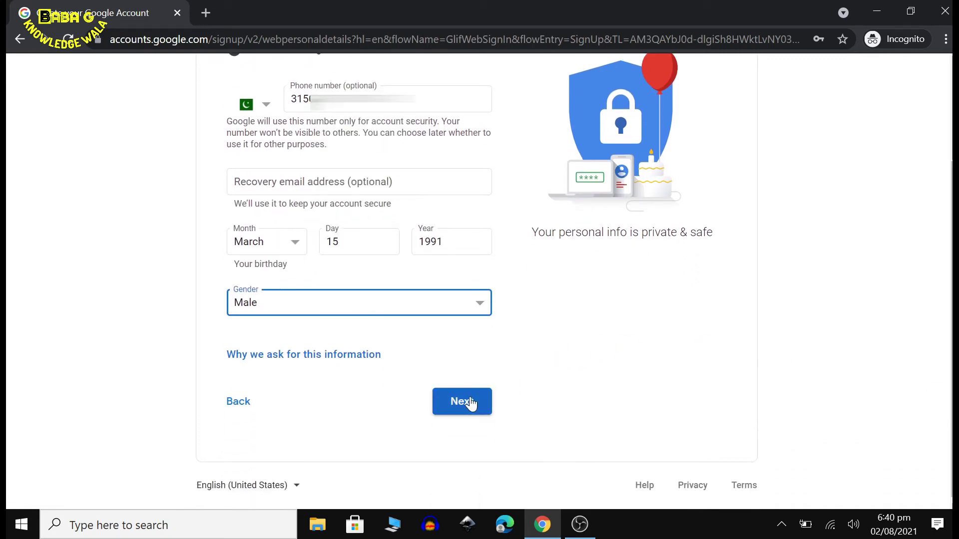
{"action": "left_click", "coordinate": [470, 403]}
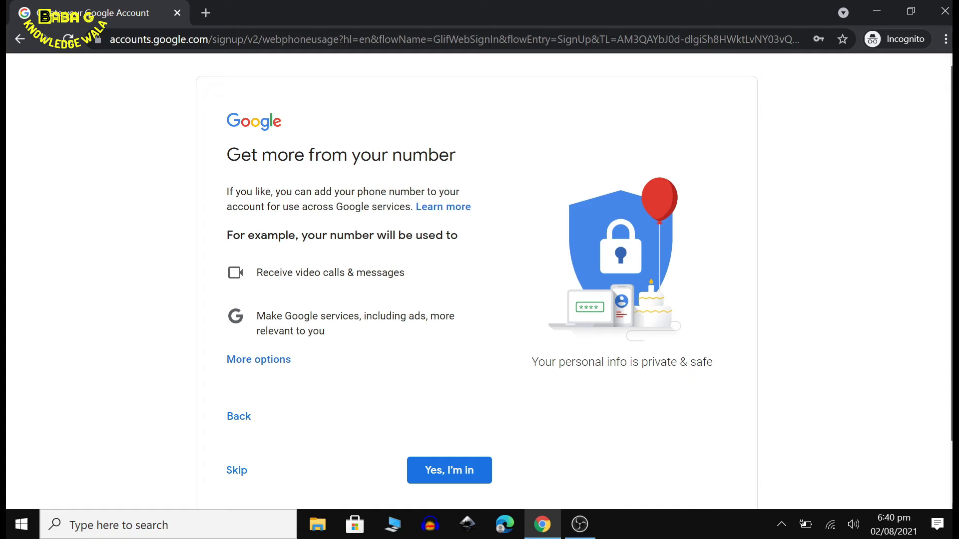
- Skip adding the phone number to Google services and agree to the Privacy and Terms
{"action": "scroll", "coordinate": [480, 280], "scroll_direction": "down", "scroll_amount": 2}
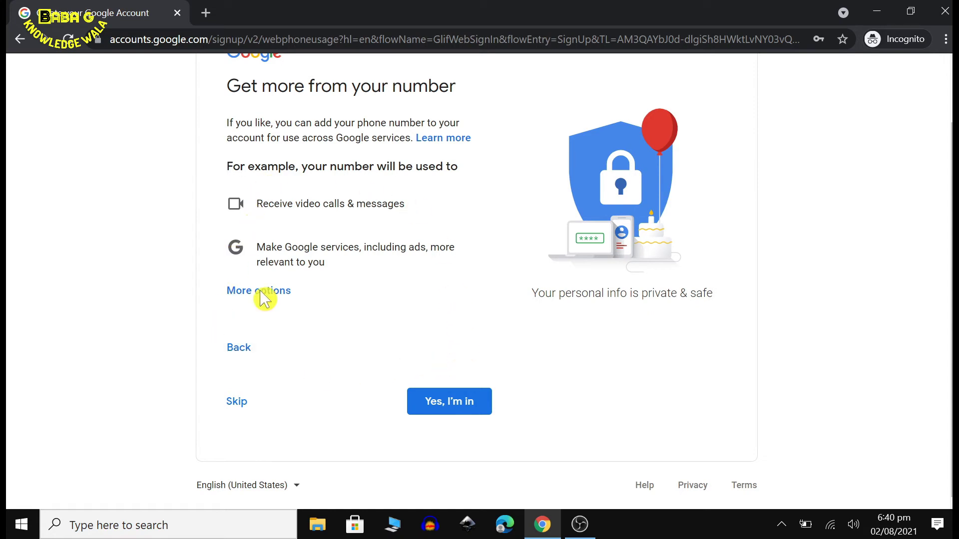
{"action": "left_click", "coordinate": [237, 402]}
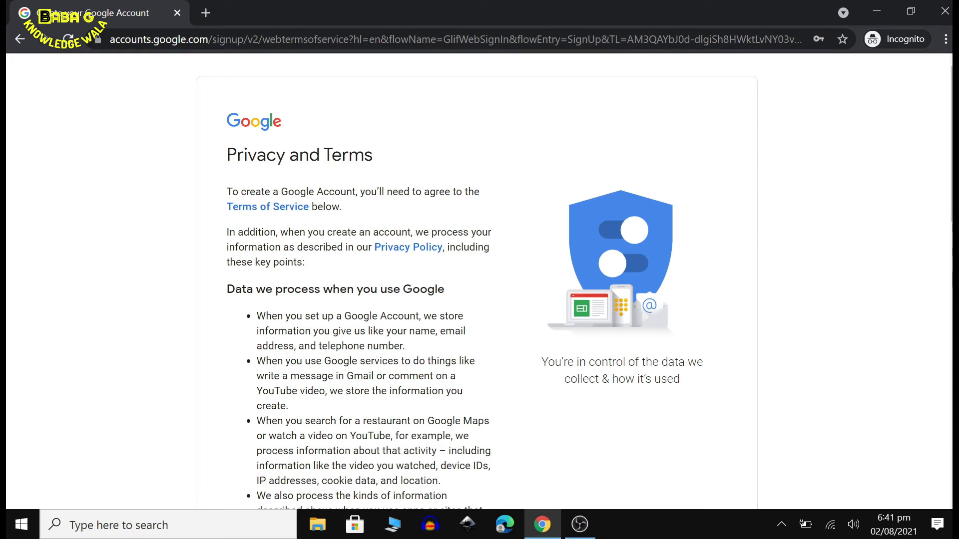
{"action": "left_click_drag", "start_coordinate": [951, 154], "coordinate": [952, 424]}
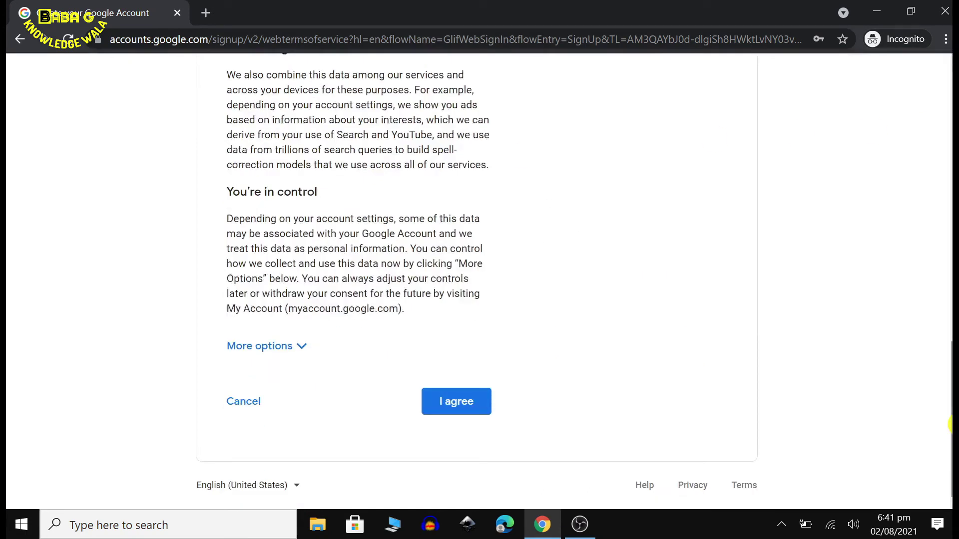
{"action": "left_click", "coordinate": [472, 411]}
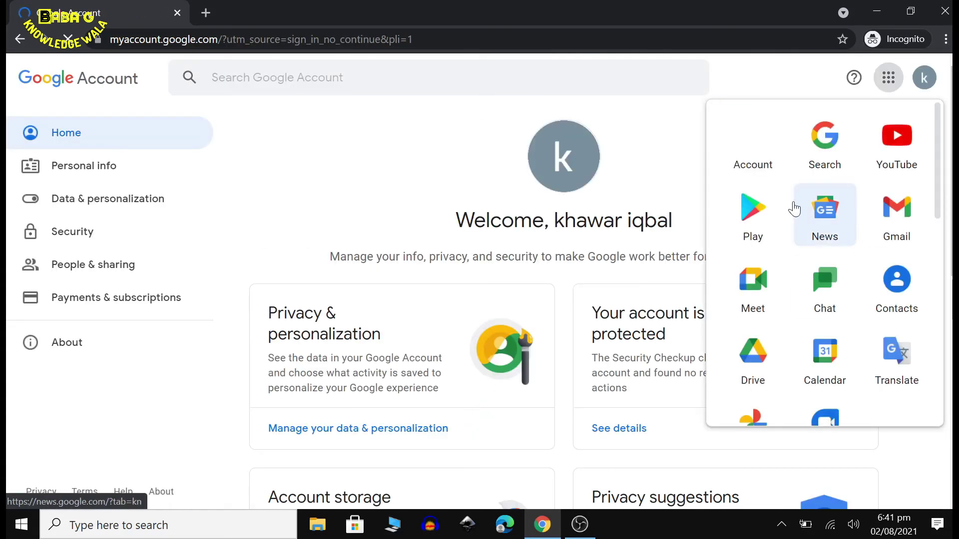
- Switch to Gmail, close the Google Account tab and dismiss the Google Meet popup
{"action": "left_click", "coordinate": [891, 221]}
{"action": "left_click", "coordinate": [178, 14]}
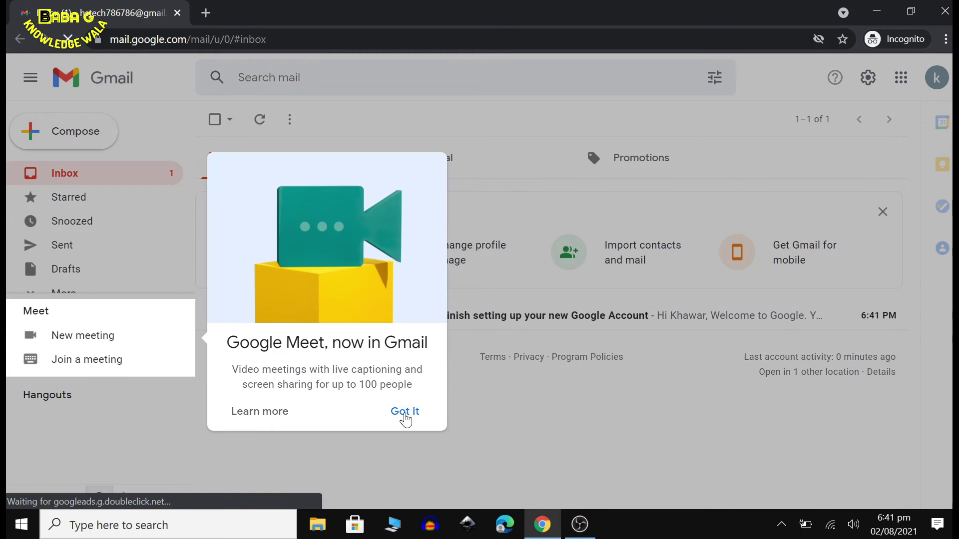
{"action": "left_click", "coordinate": [403, 410]}
- Go to youtube.com in a new tab and sign in with the new account
{"action": "left_click", "coordinate": [207, 16]}
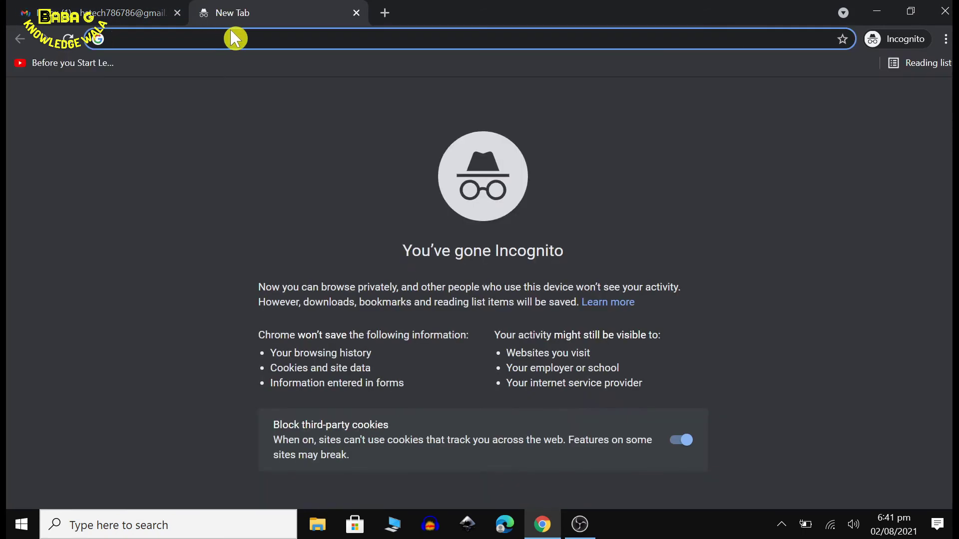
{"action": "type", "text": "youtube.com"}
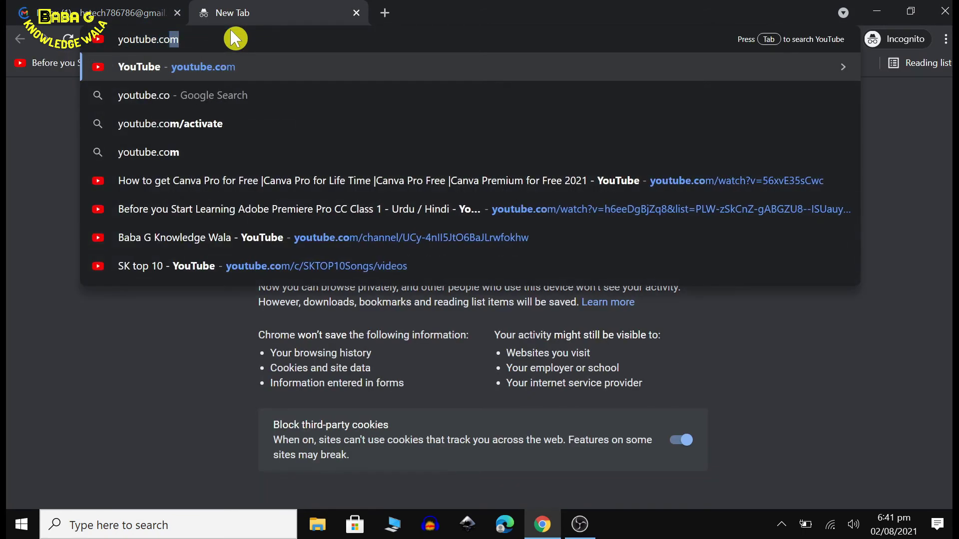
{"action": "key", "text": "Return"}
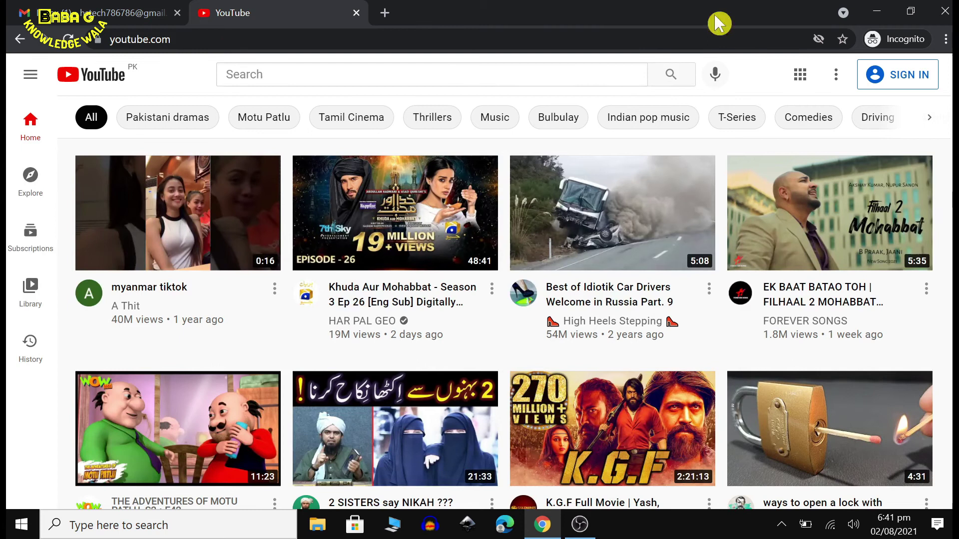
{"action": "left_click", "coordinate": [908, 88]}
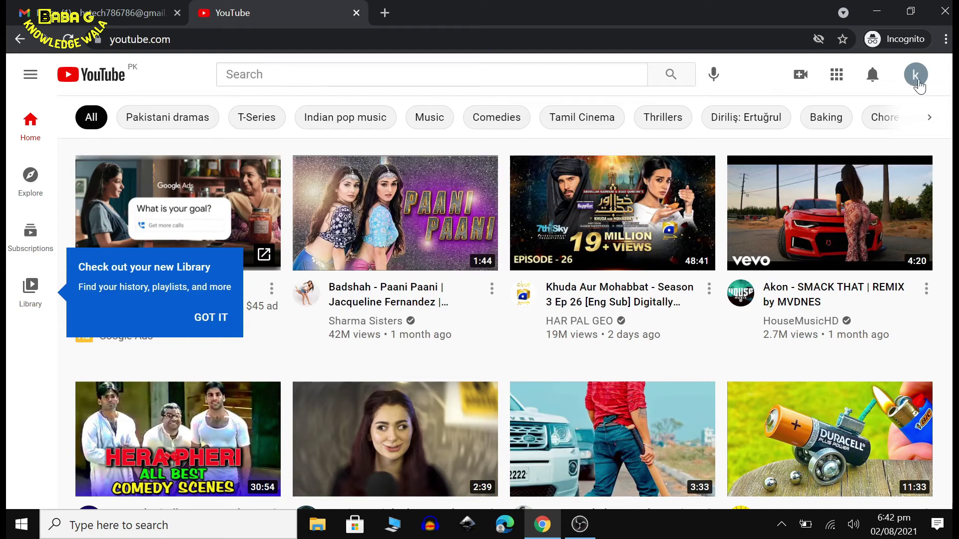
{"action": "left_click", "coordinate": [916, 76]}
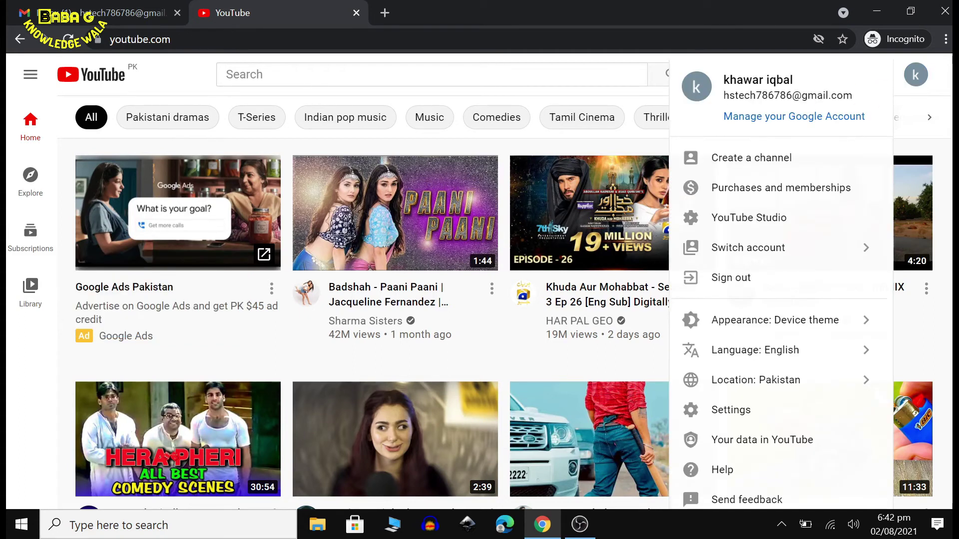
- Choose Create a channel from the YouTube account menu
{"action": "left_click", "coordinate": [919, 76]}
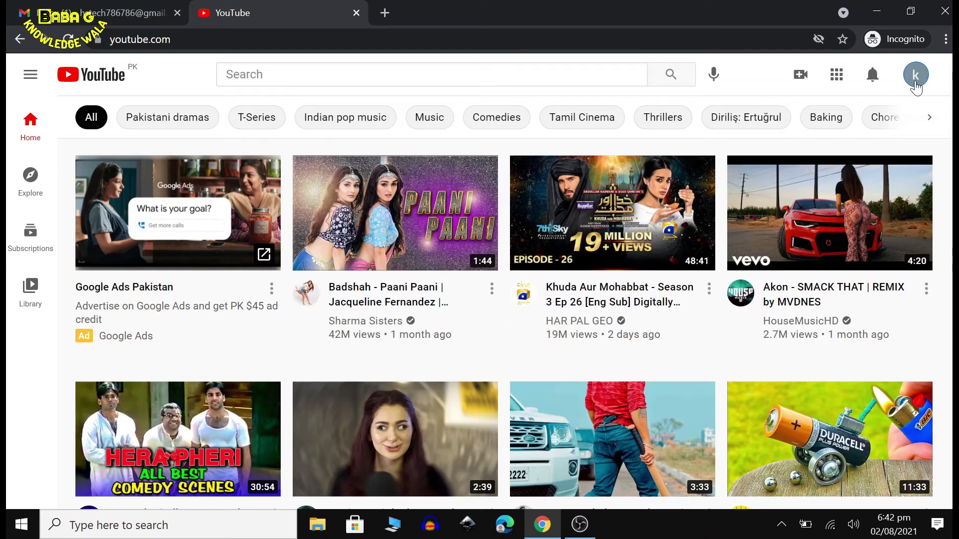
{"action": "left_click", "coordinate": [916, 85]}
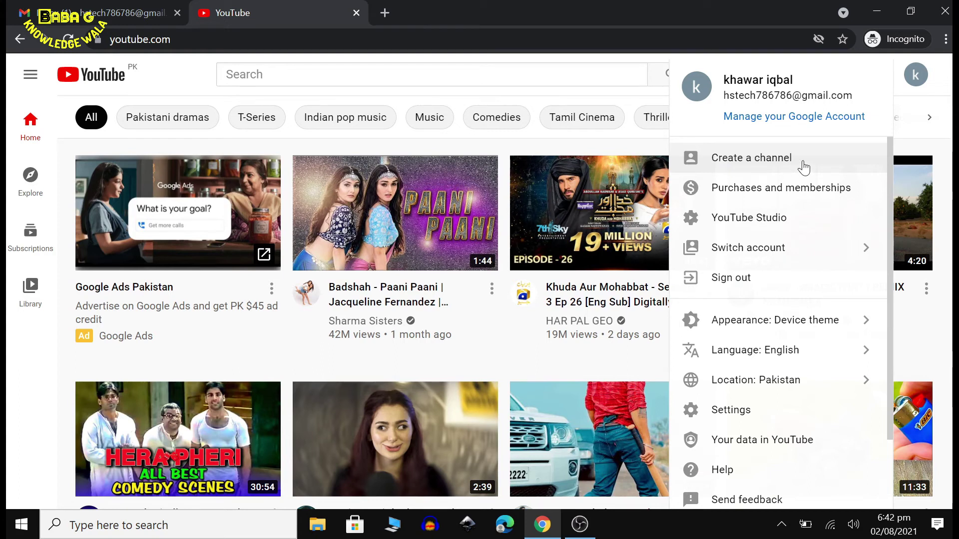
{"action": "left_click", "coordinate": [804, 168]}
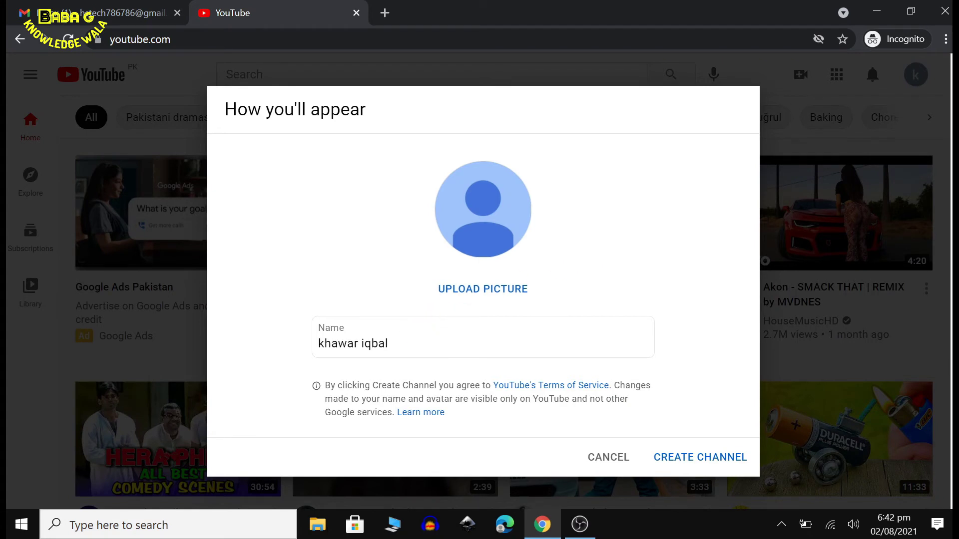
- Replace the channel name with 'Hs Tech' and begin uploading an avatar picture
{"action": "left_click_drag", "start_coordinate": [389, 344], "coordinate": [320, 350]}
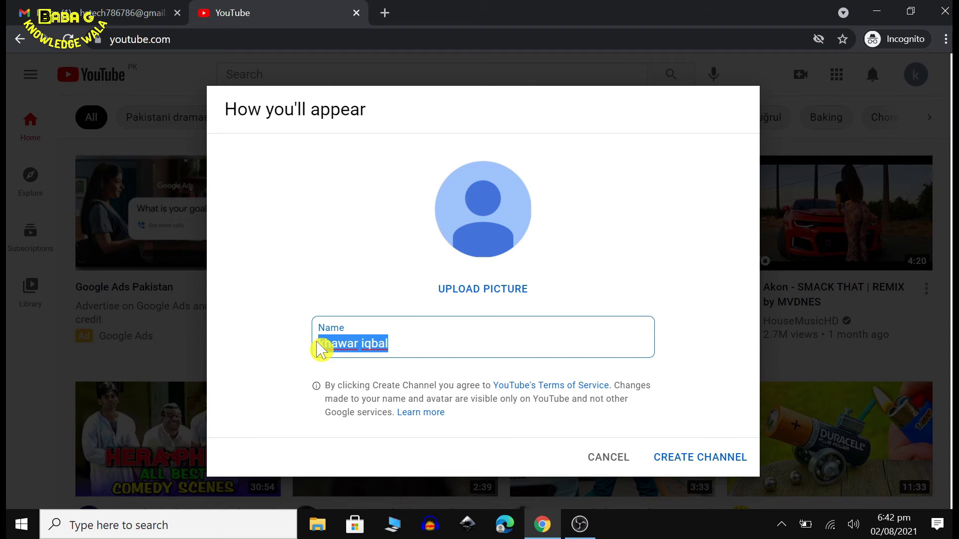
{"action": "type", "text": "Hs Tech"}
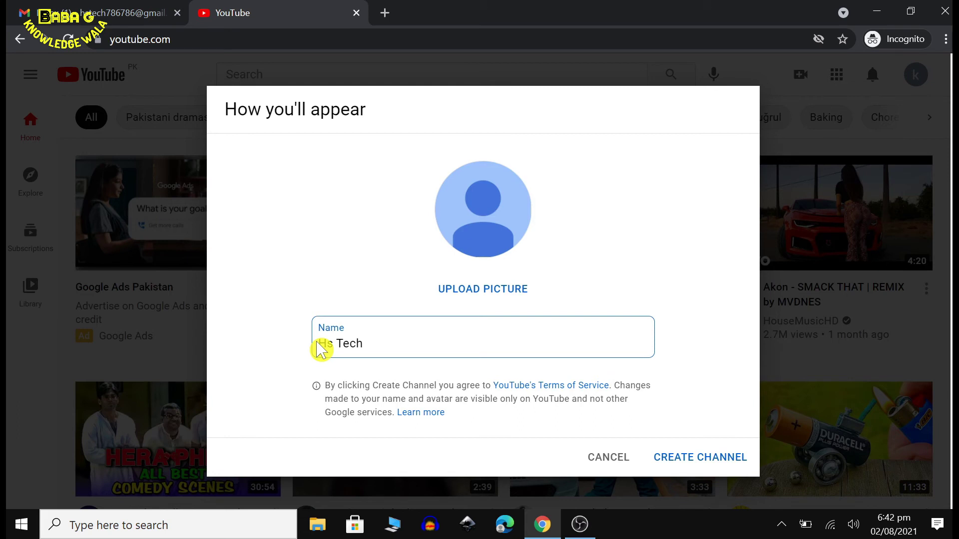
{"action": "left_click", "coordinate": [503, 296]}
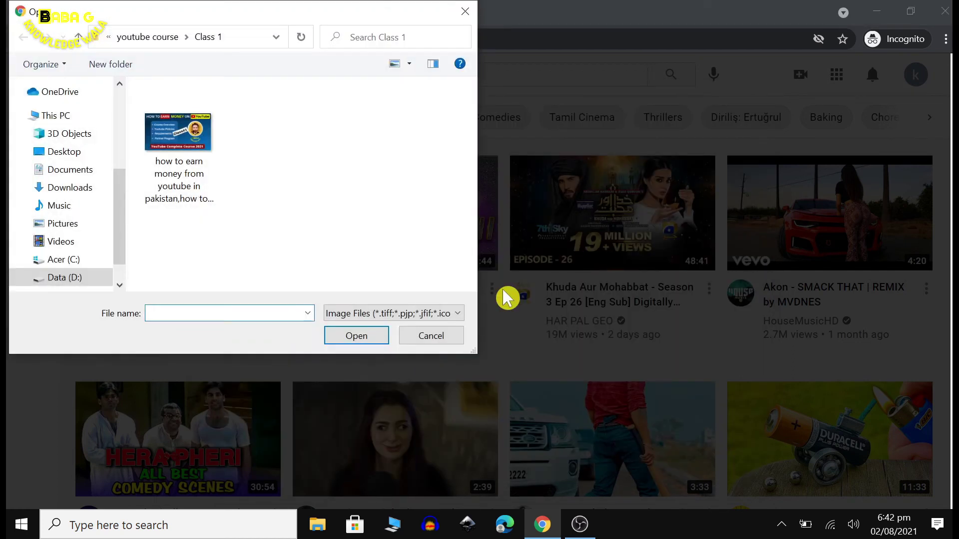
- Use HS tech.png from youtube course > Class 2 as the avatar and create the channel
{"action": "left_click", "coordinate": [172, 37]}
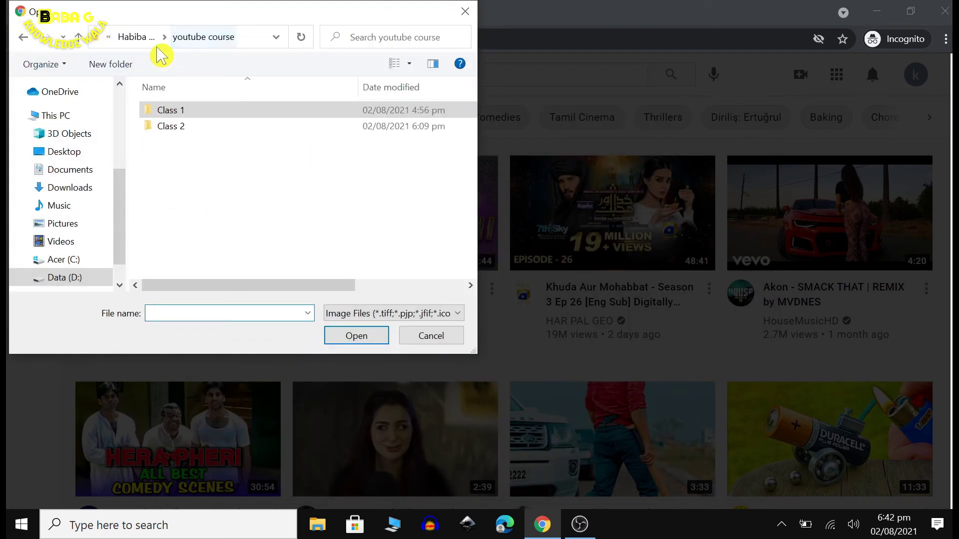
{"action": "double_click", "coordinate": [179, 128]}
{"action": "double_click", "coordinate": [257, 130]}
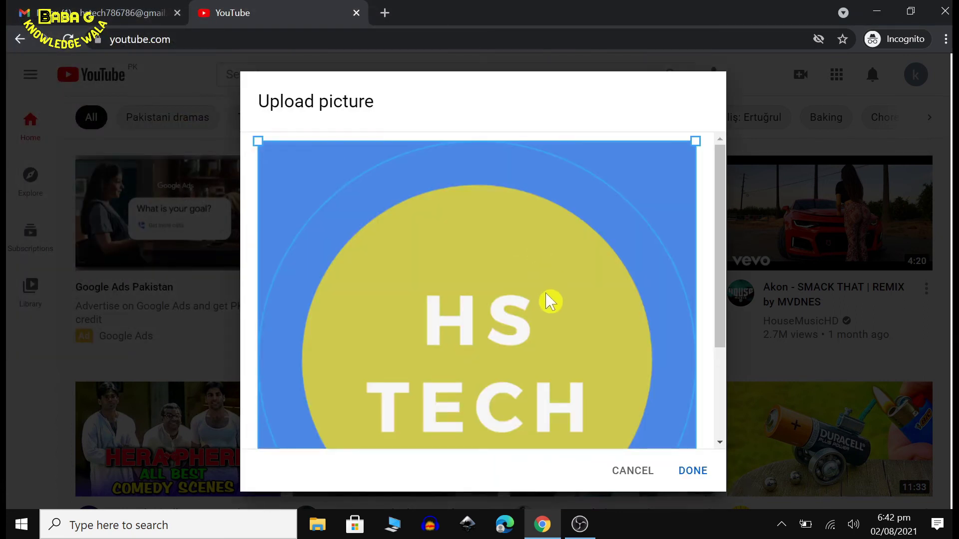
{"action": "left_click_drag", "start_coordinate": [721, 240], "coordinate": [718, 412]}
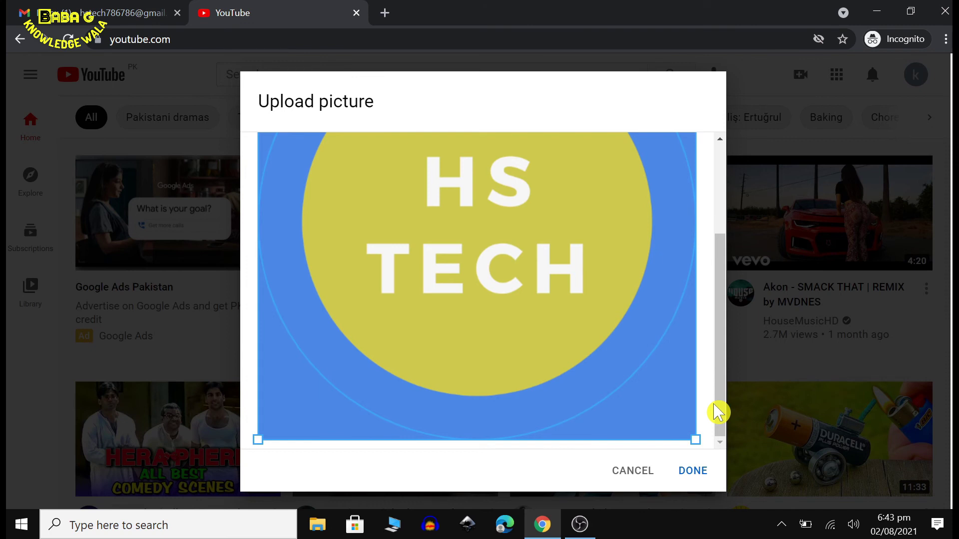
{"action": "left_click", "coordinate": [695, 471]}
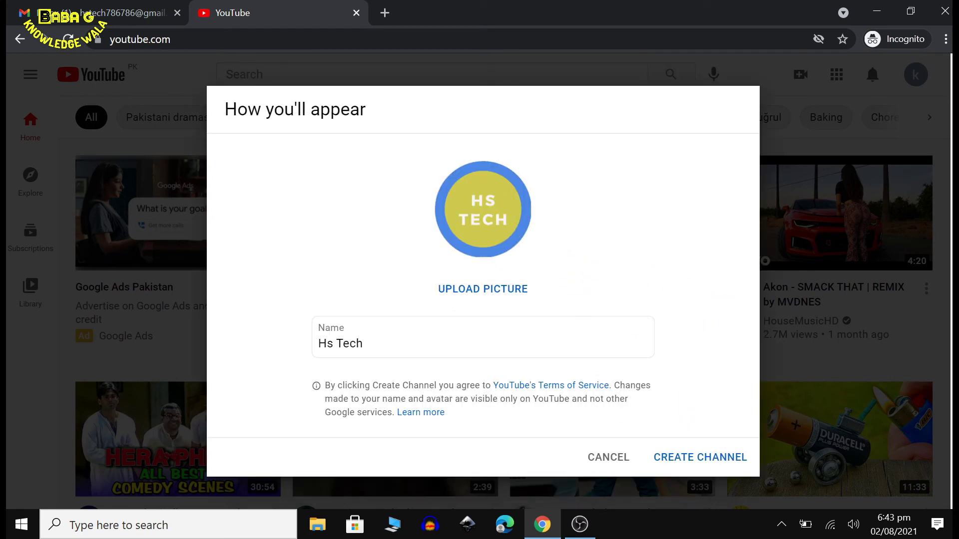
{"action": "left_click", "coordinate": [724, 459]}
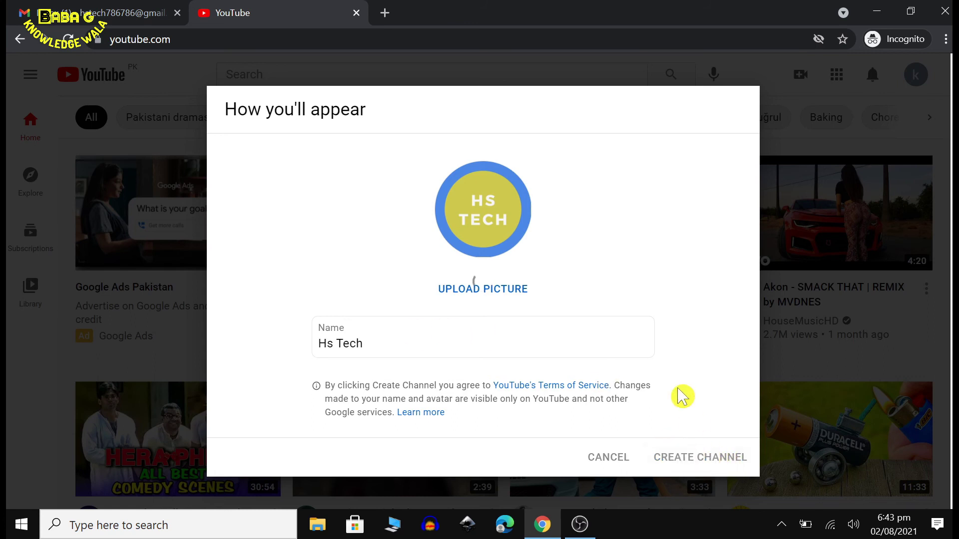